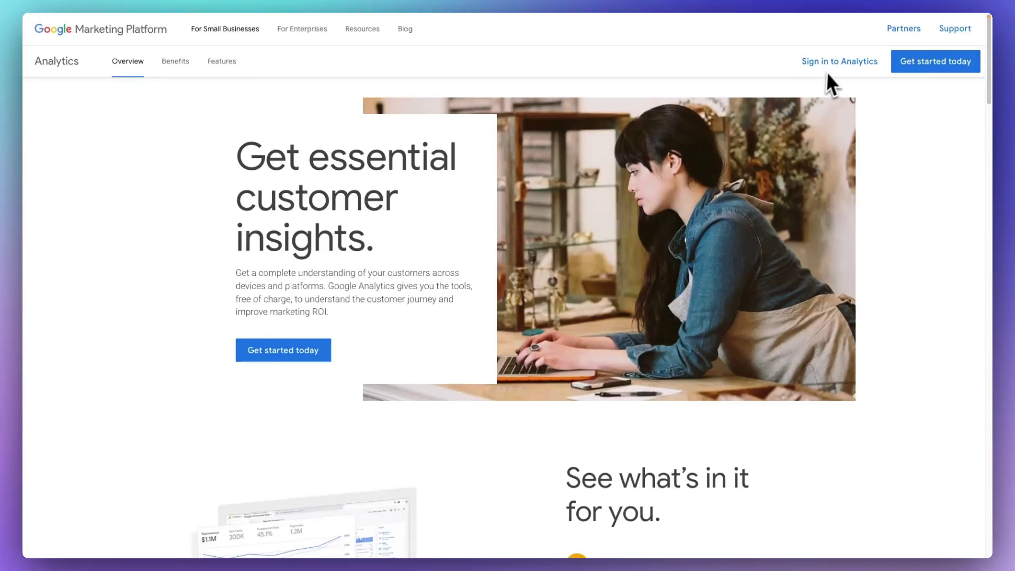
Sign in and start a new property from the Admin page's Create menu
click(831, 63)
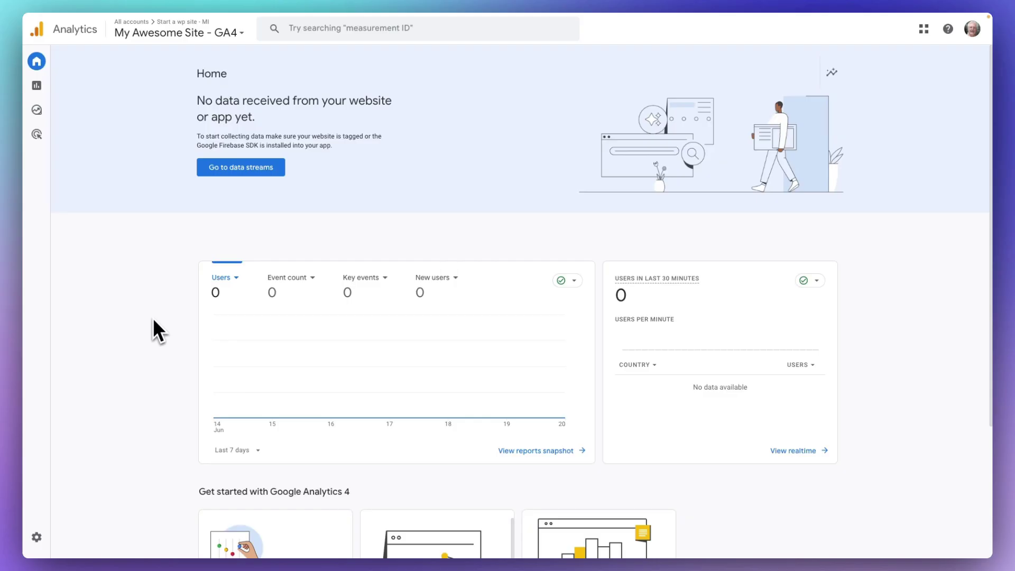
click(42, 550)
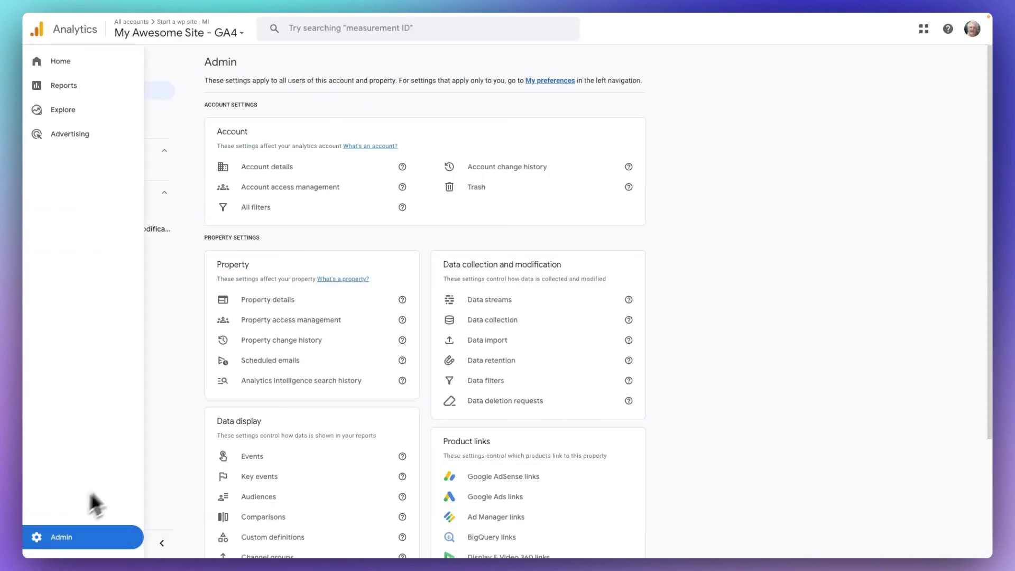
click(108, 62)
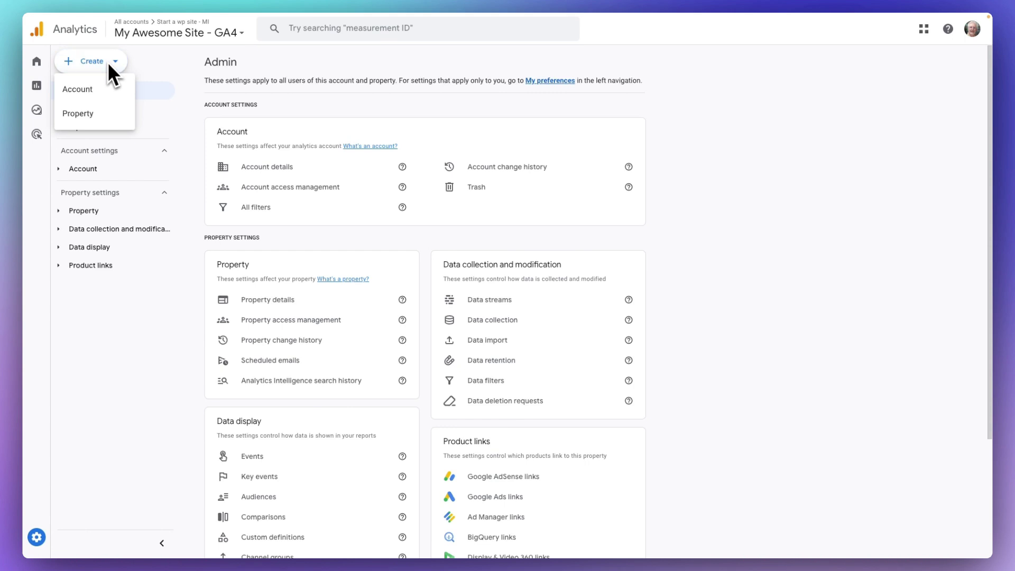
click(90, 113)
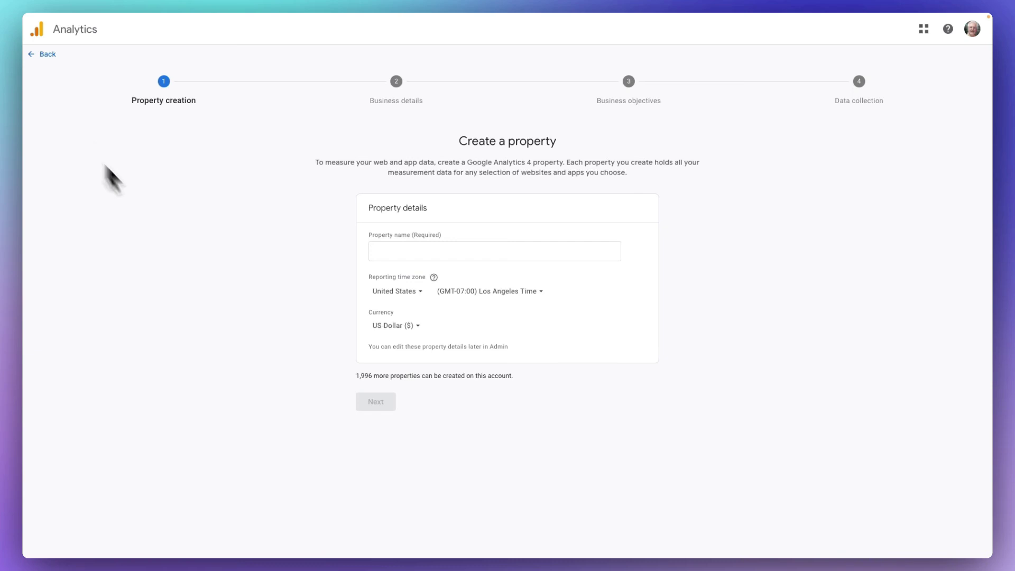
Name the property 'Your Awesome Website', keeping the default time zone and currency
click(400, 254)
text(Your Awe)
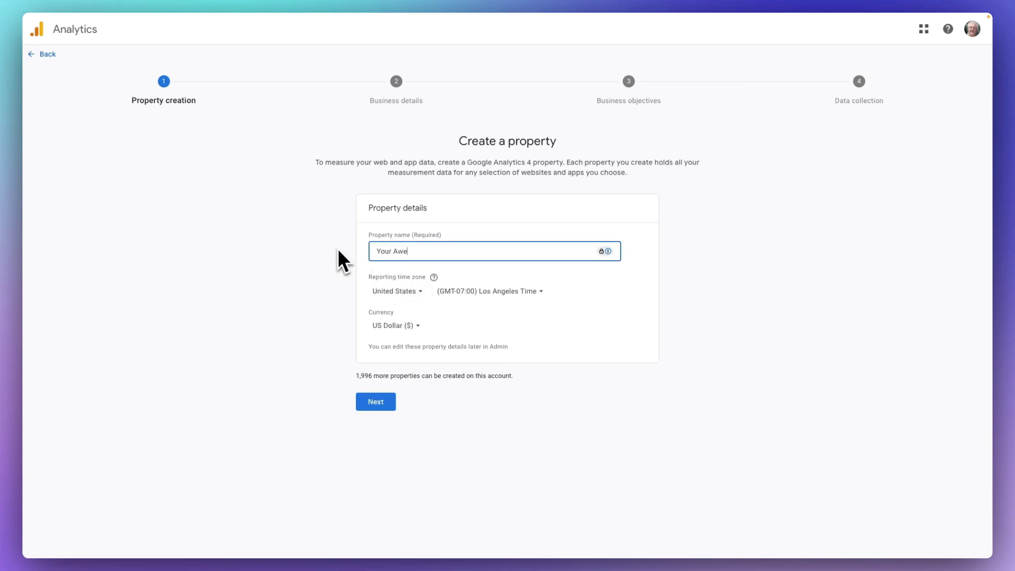
text(some Website)
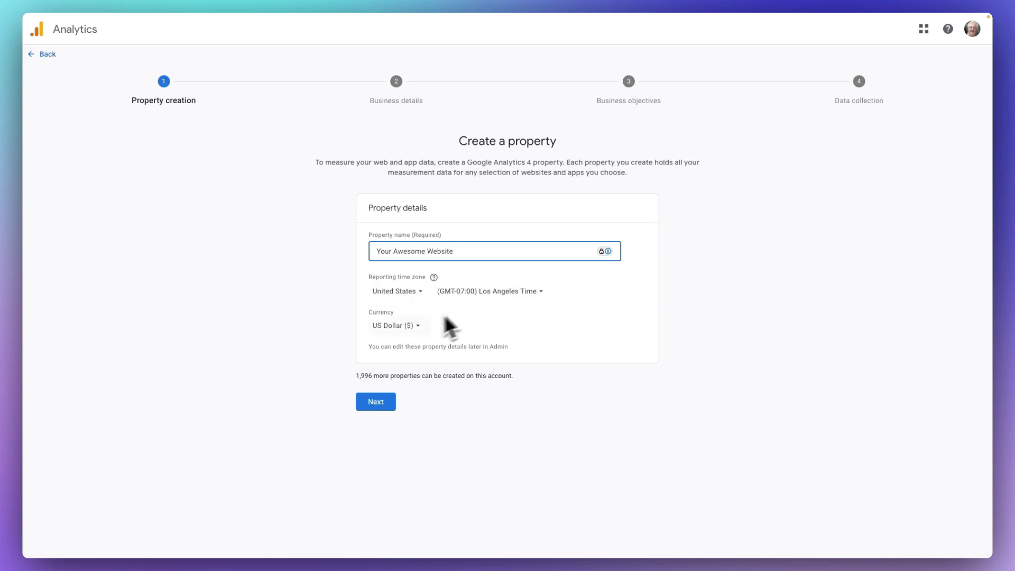
click(384, 401)
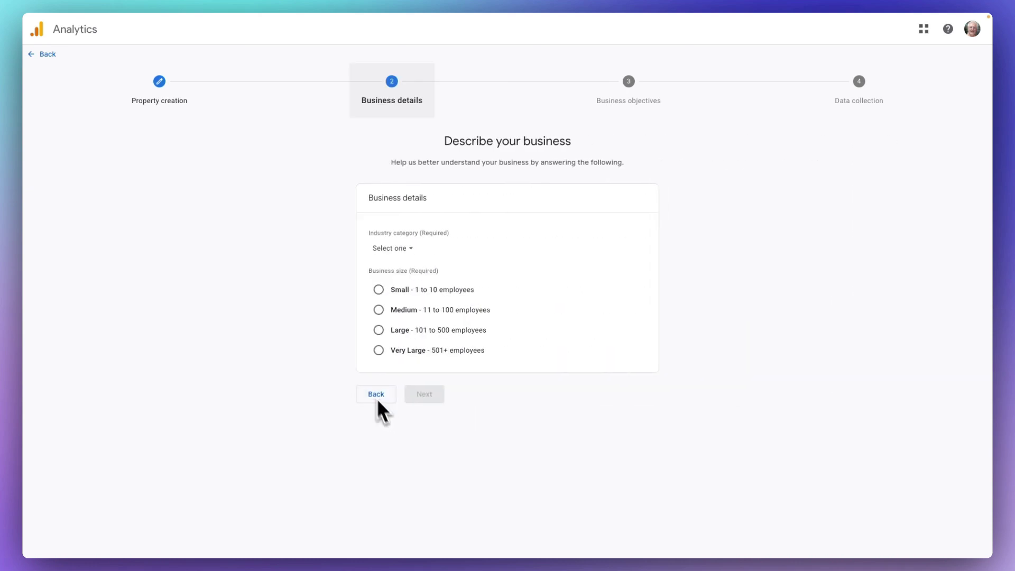
Set industry to Computers & Electronics and business size to Small (1 to 10 employees)
click(396, 253)
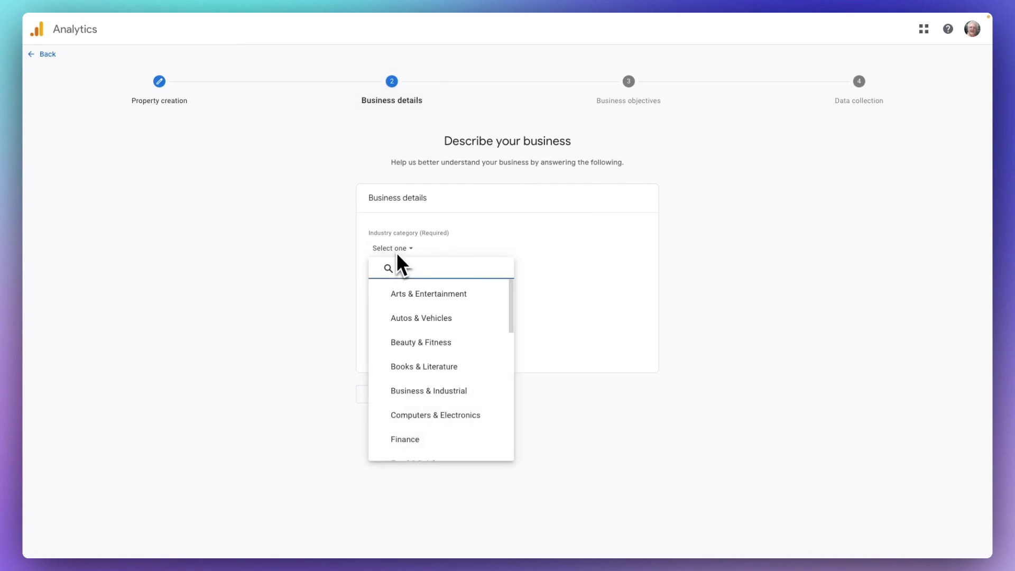
click(419, 415)
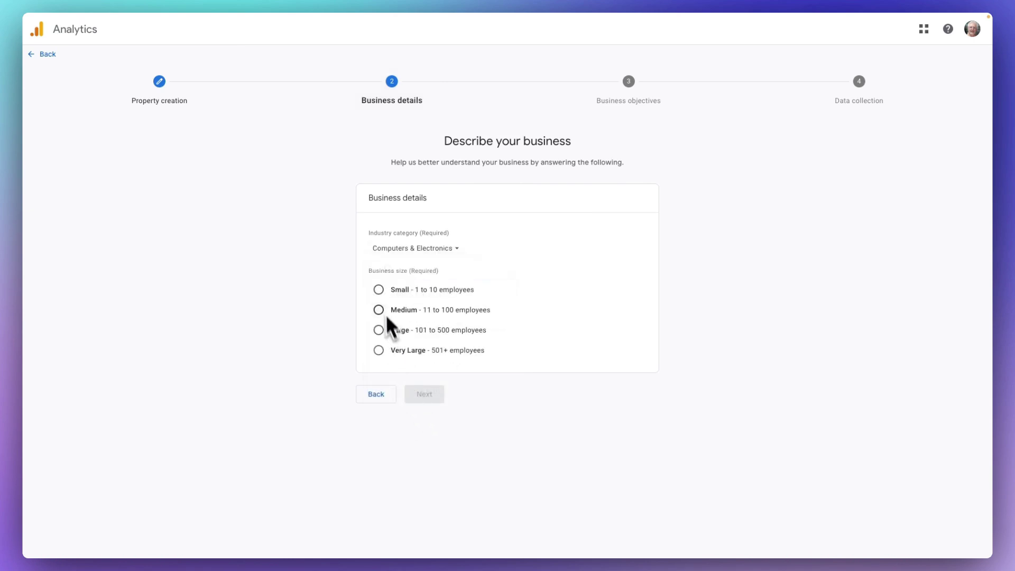
click(379, 290)
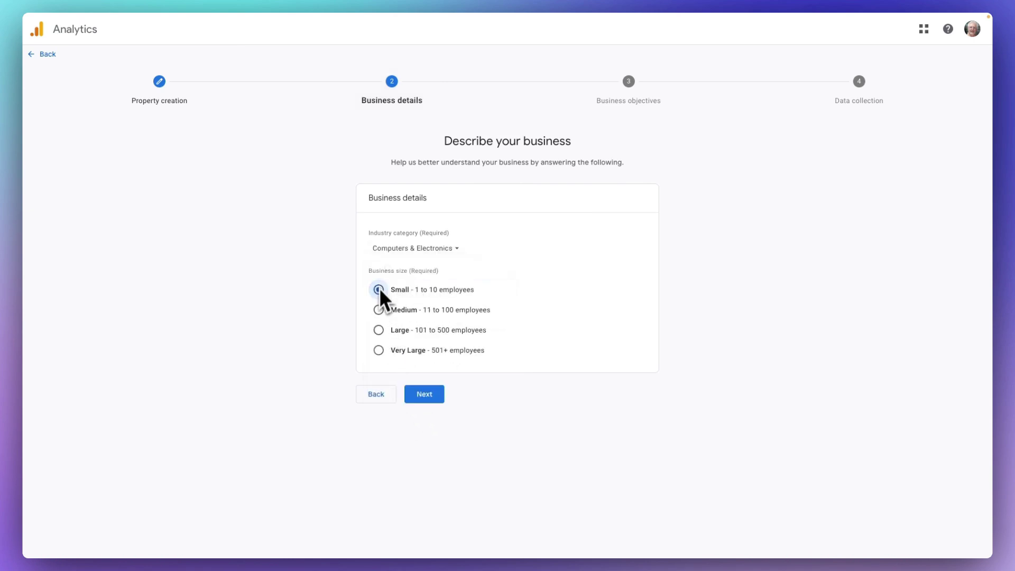
click(427, 396)
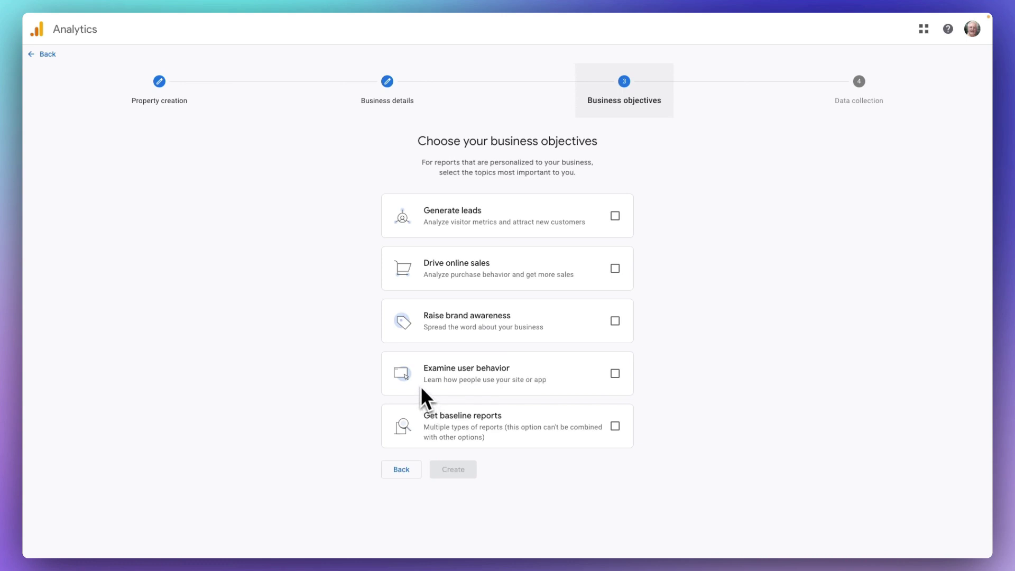
Create the property with Get baseline reports as its only objective, choosing the Web platform
click(616, 217)
click(615, 268)
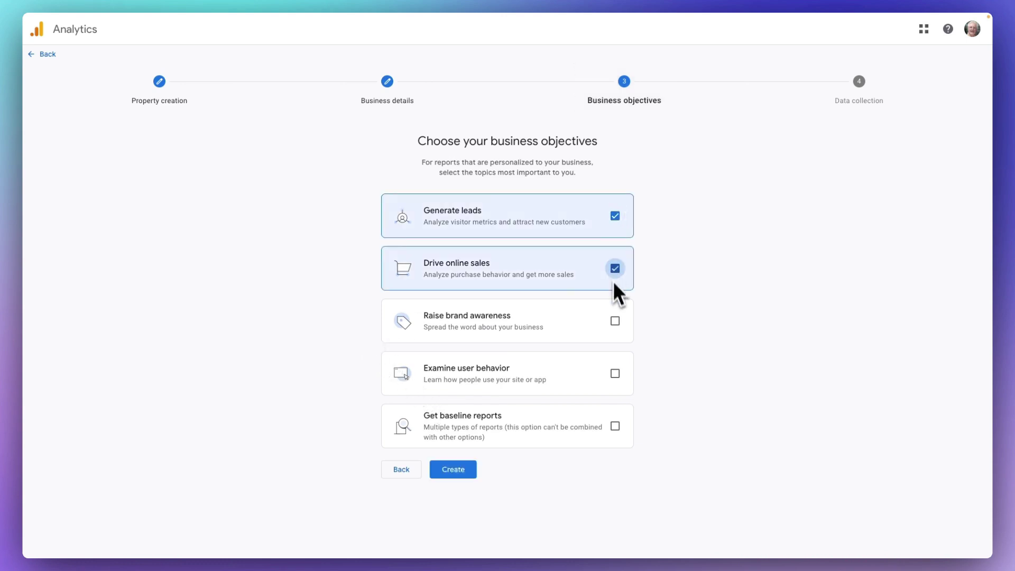
click(615, 321)
click(615, 373)
click(615, 426)
click(476, 470)
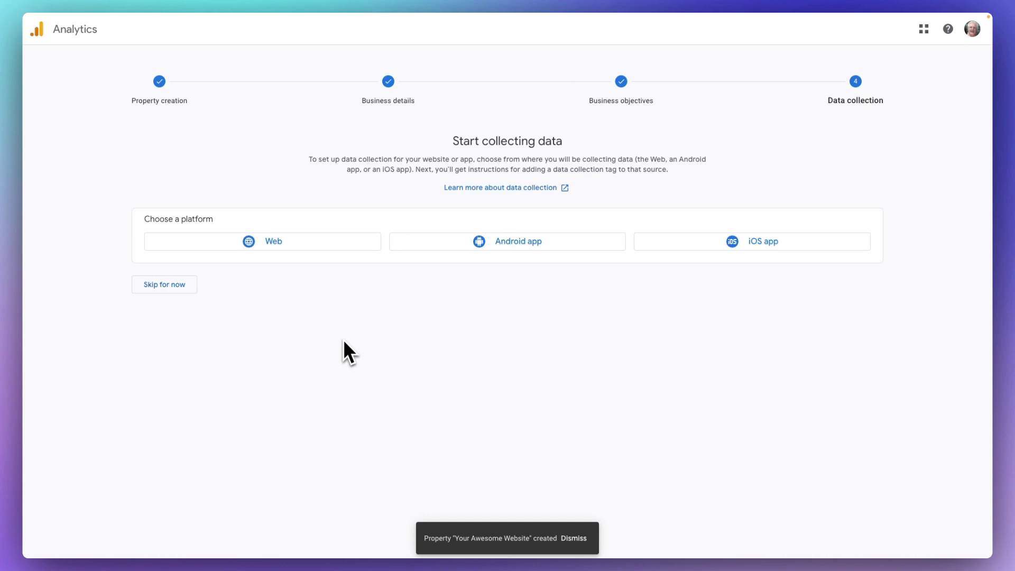
click(248, 246)
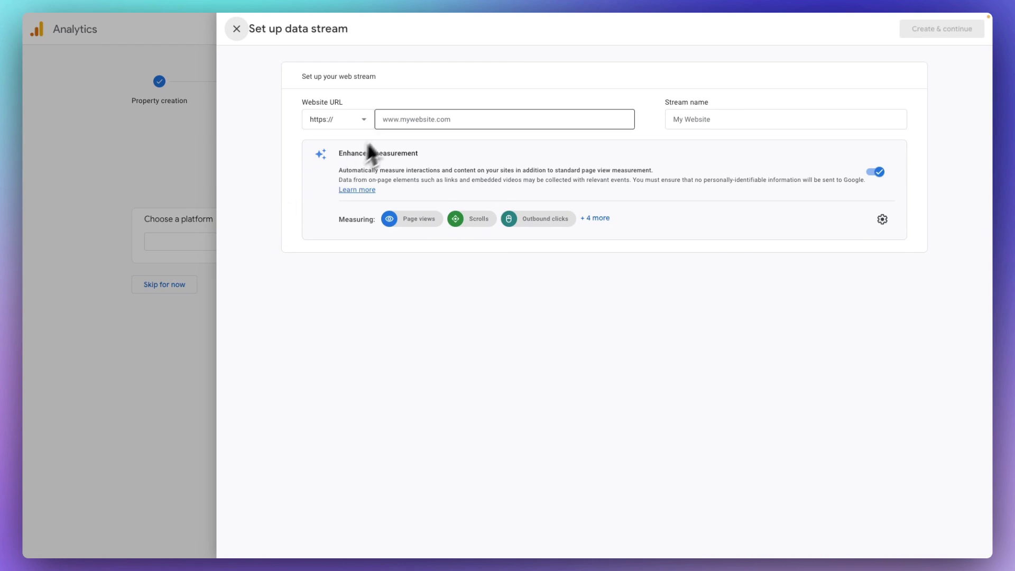
Enter website URL yourawesomewebsite.com and stream name 'your site name'
click(394, 122)
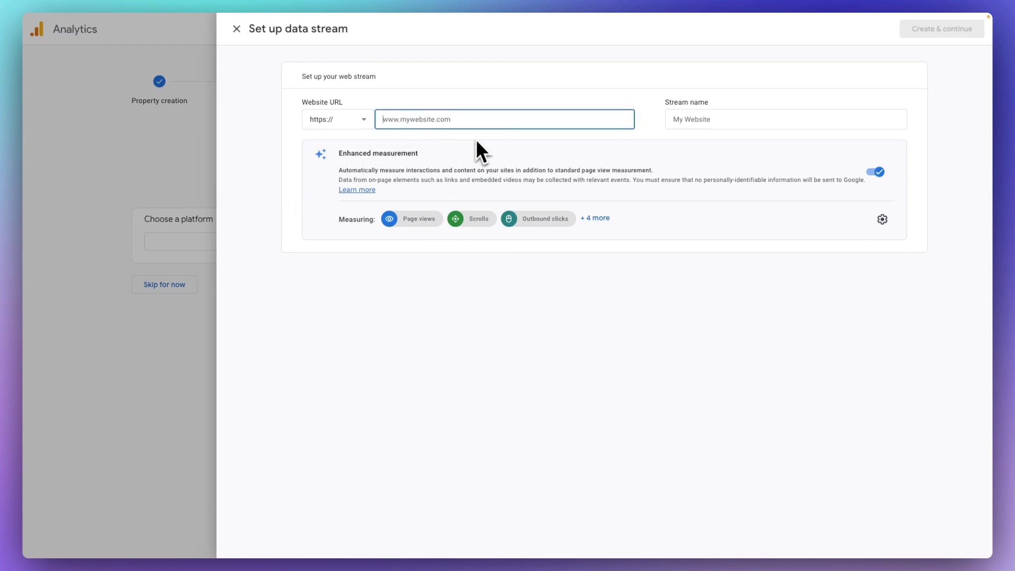
text(yourawesomewebsite.com)
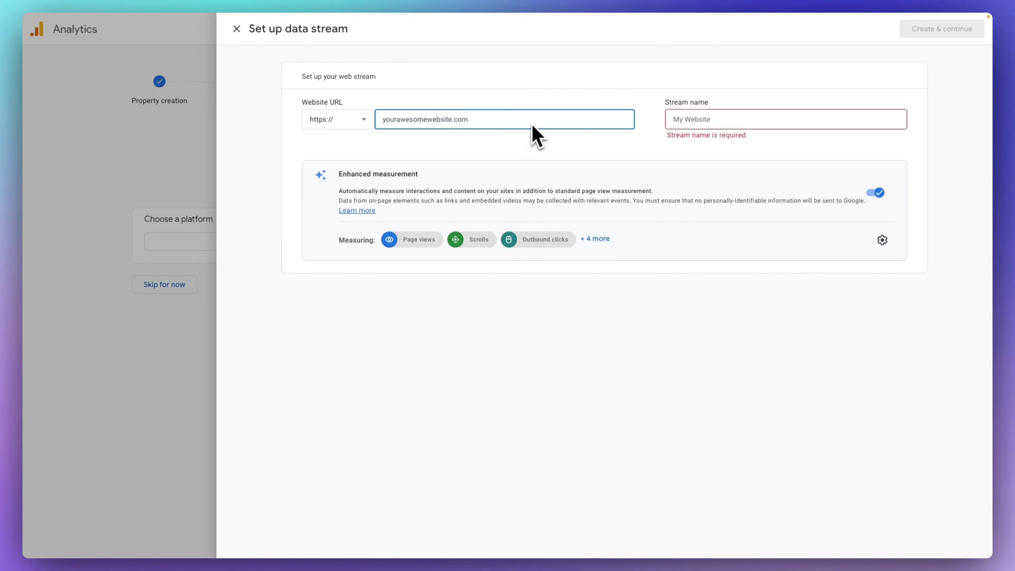
key(Tab)
text(your site name)
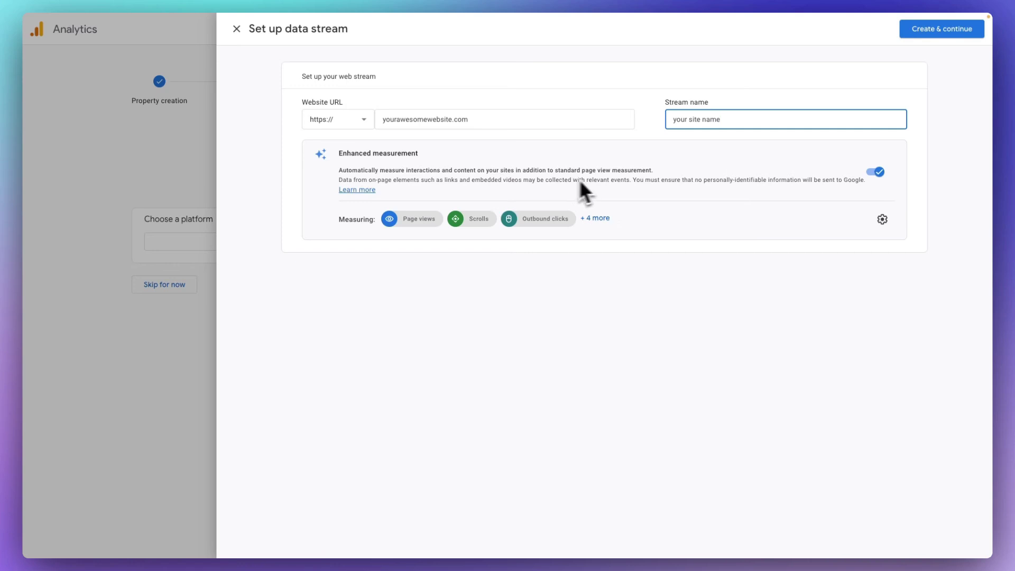
Turn enhanced measurement off and create the 'your site name' web stream
click(870, 173)
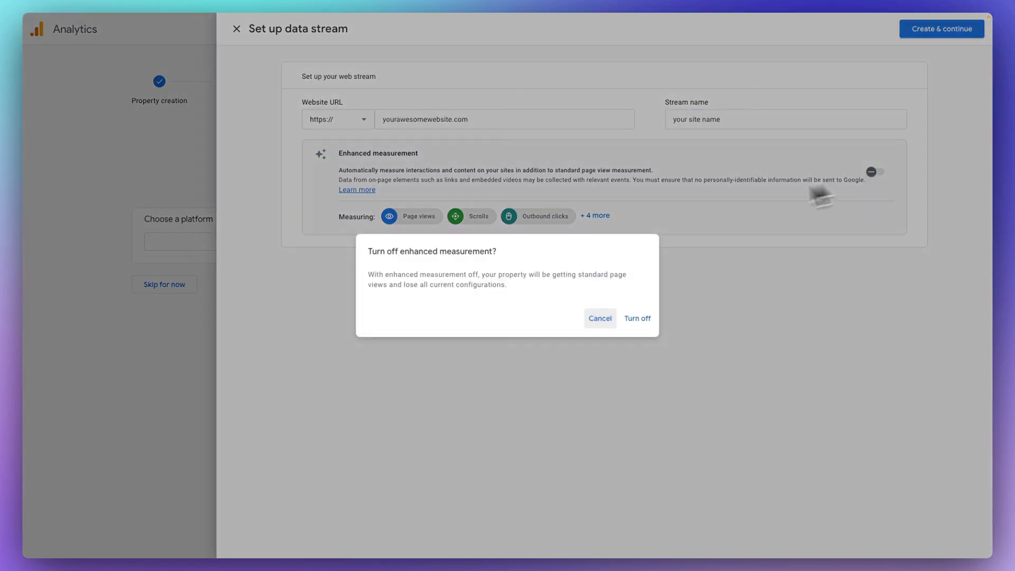
click(645, 316)
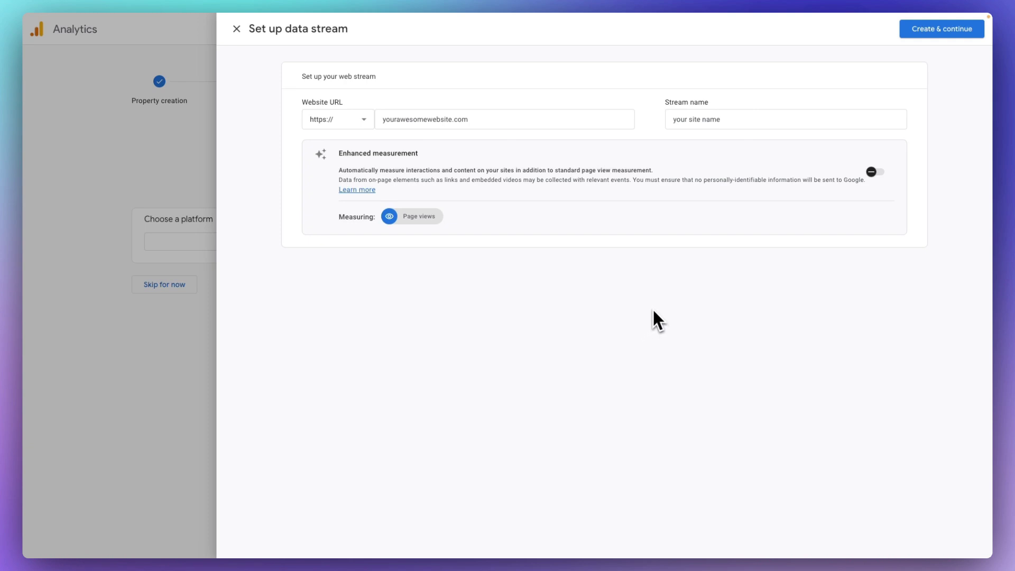
click(933, 28)
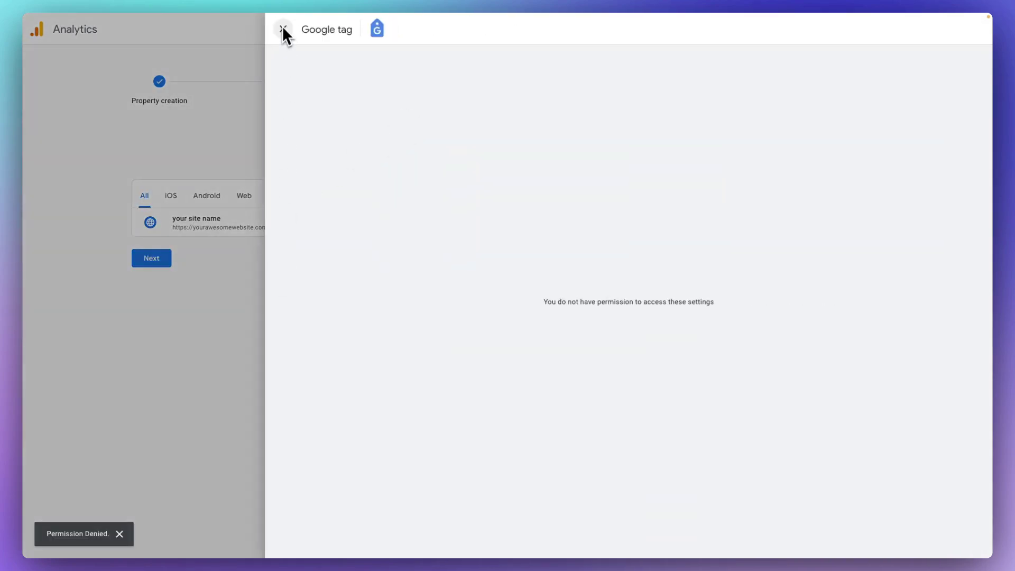
Close the Google tag and web stream detail panels and finish the setup
click(282, 30)
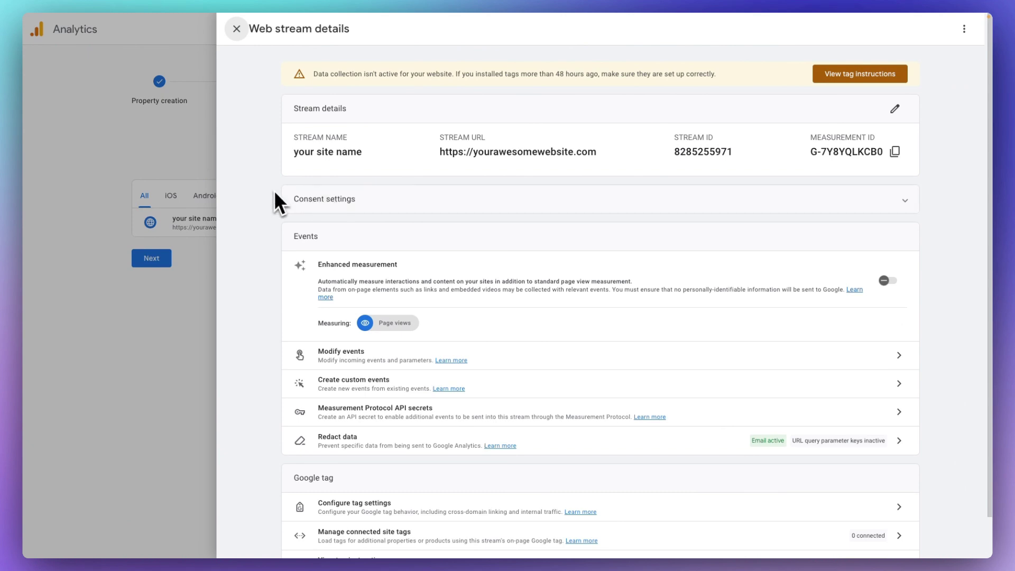
click(238, 29)
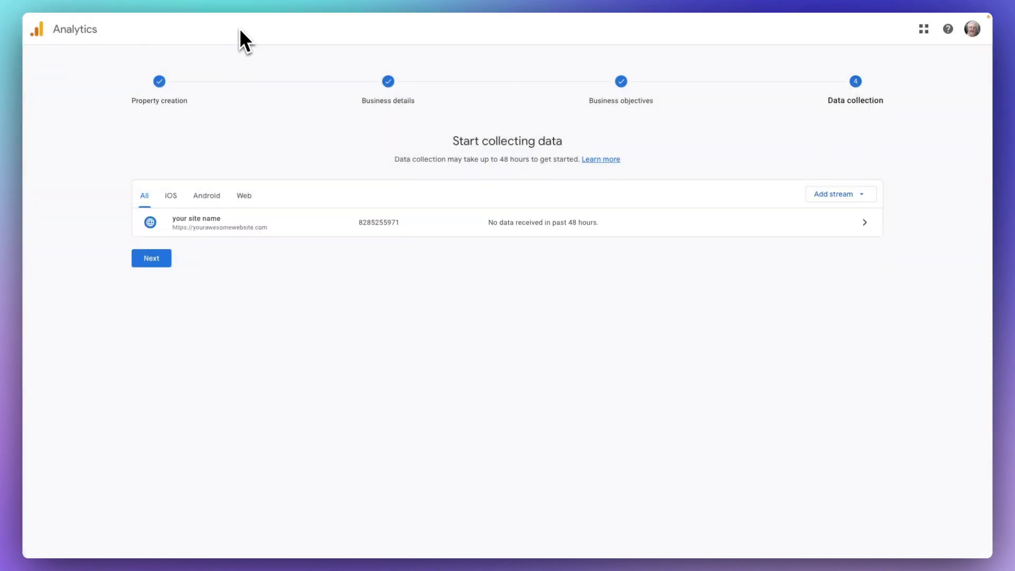
click(158, 258)
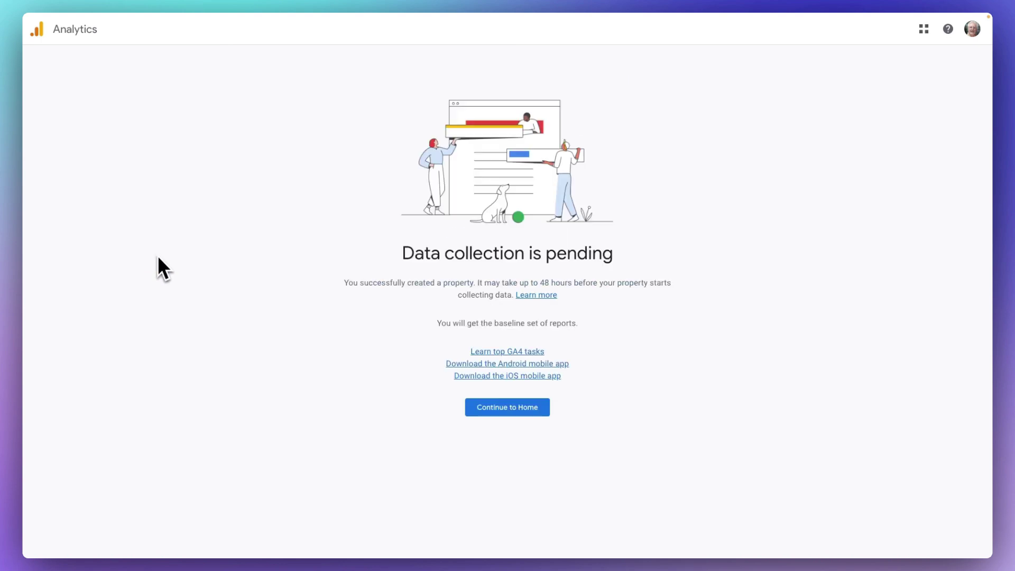
Go to the Your Awesome Website home page, then into its Admin settings
click(508, 411)
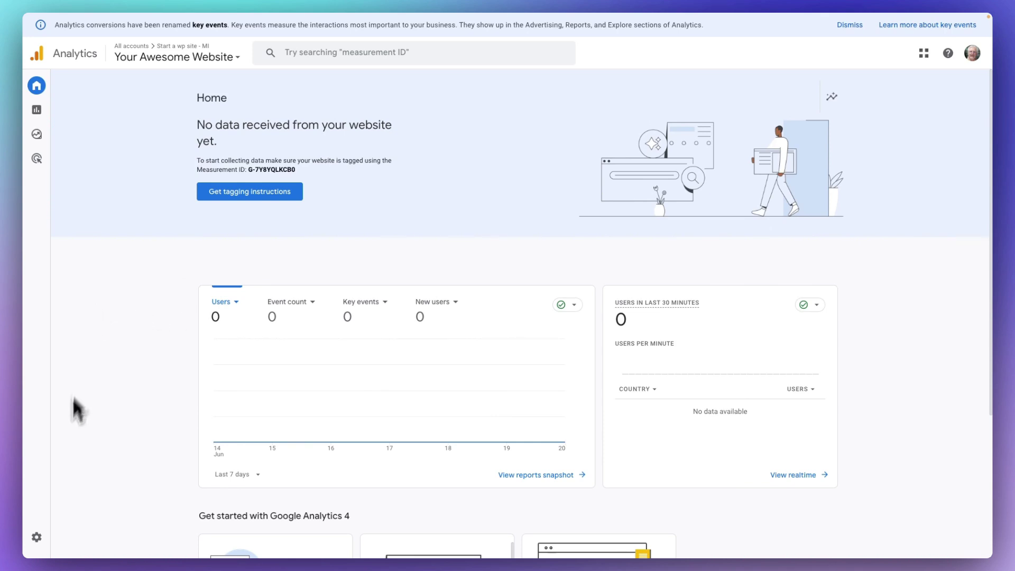
click(37, 537)
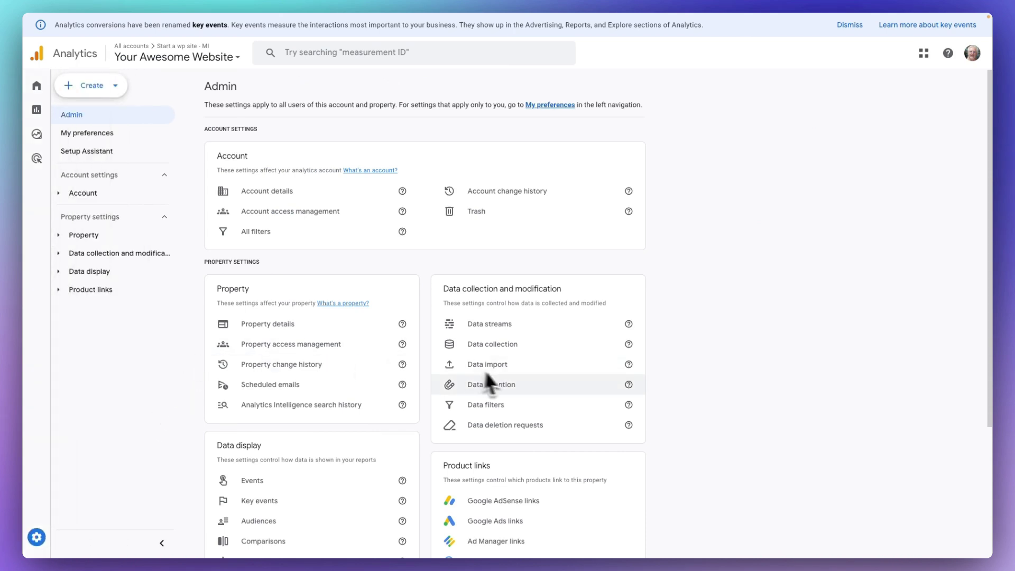
Change event data retention from 2 months to 14 months on the Data retention page
click(511, 384)
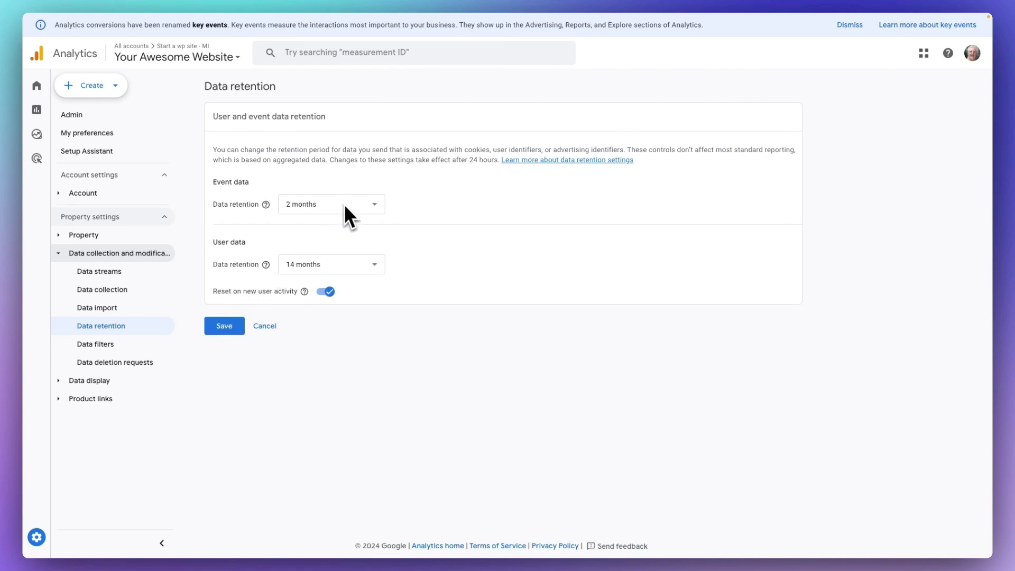
click(374, 206)
click(332, 254)
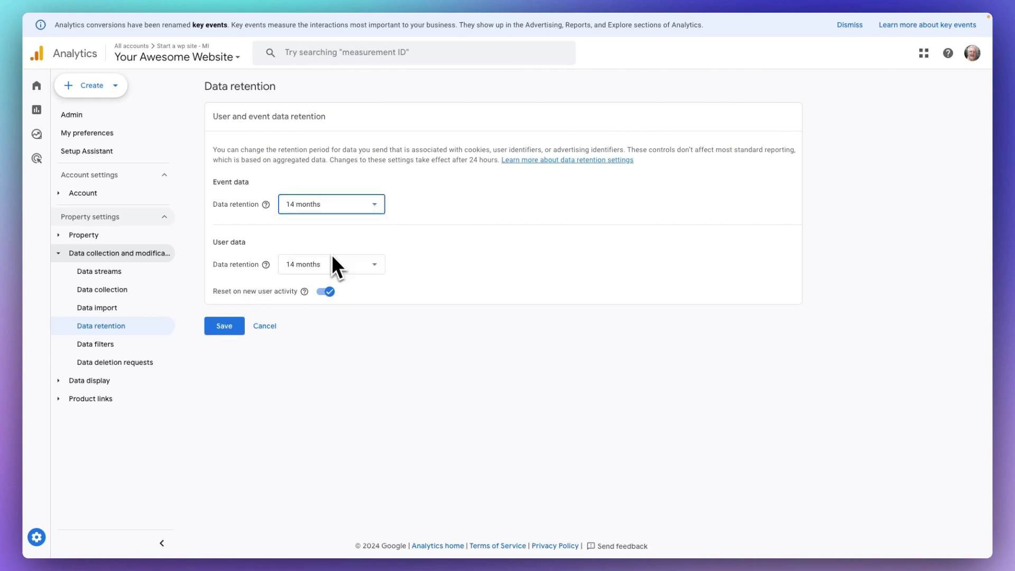